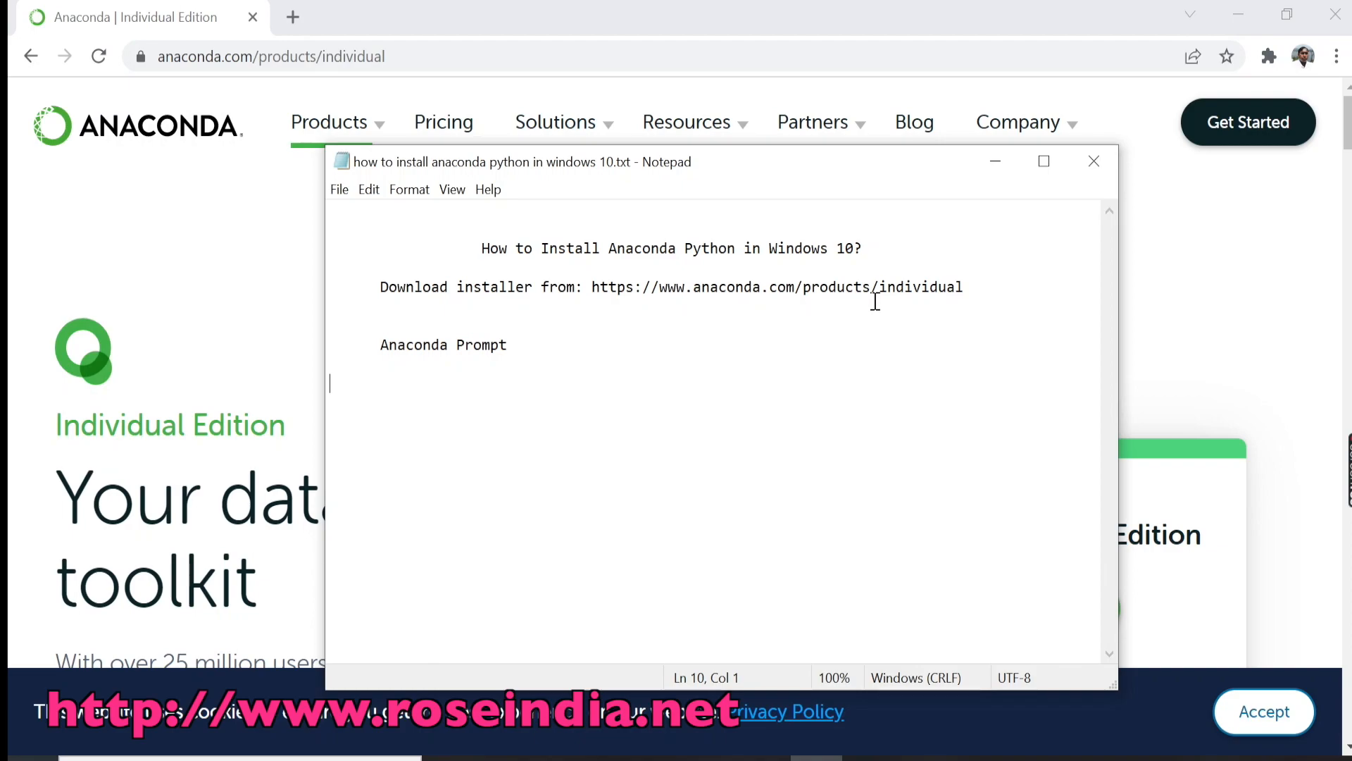
Step: Switch to Chrome, load the anaconda.com home page and open the Individual Edition product page
click(285, 286)
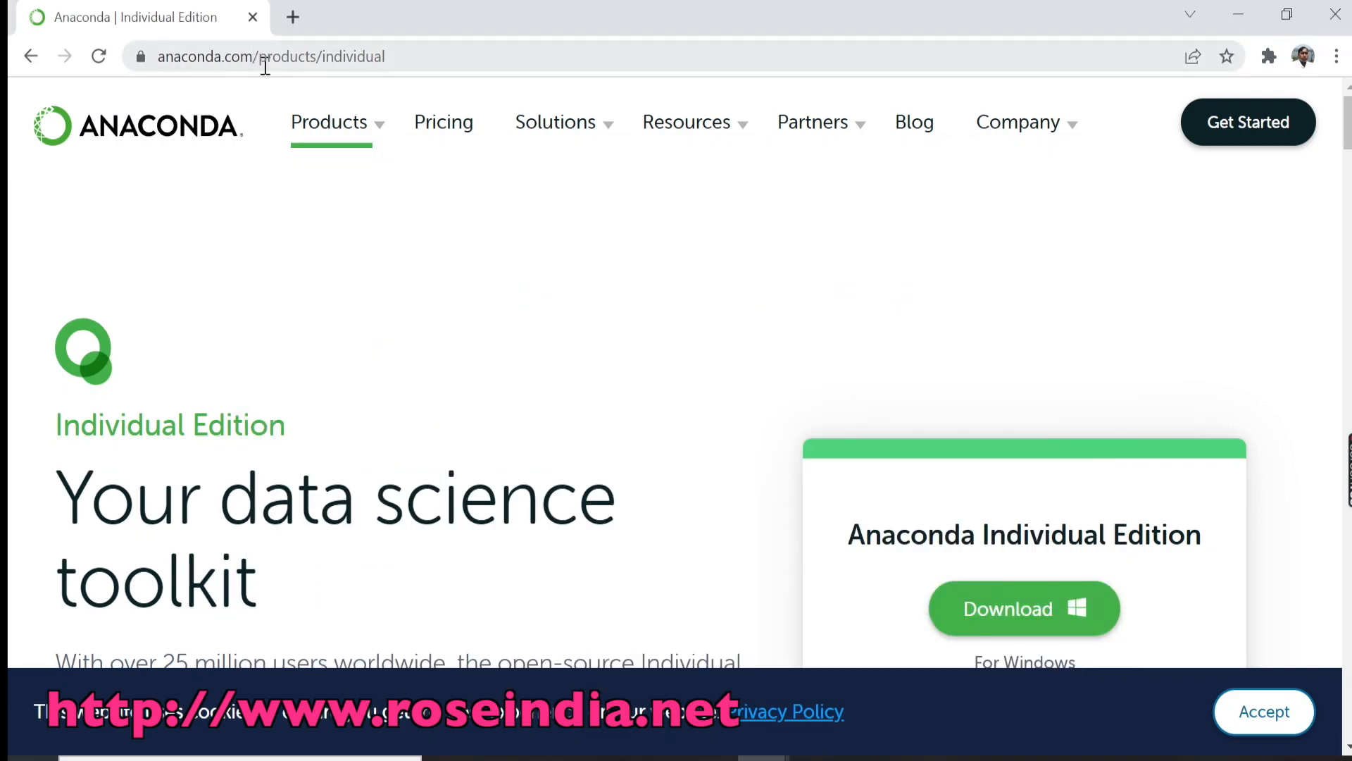
drag(261, 58, 920, 84)
key(BackSpace)
key(Return)
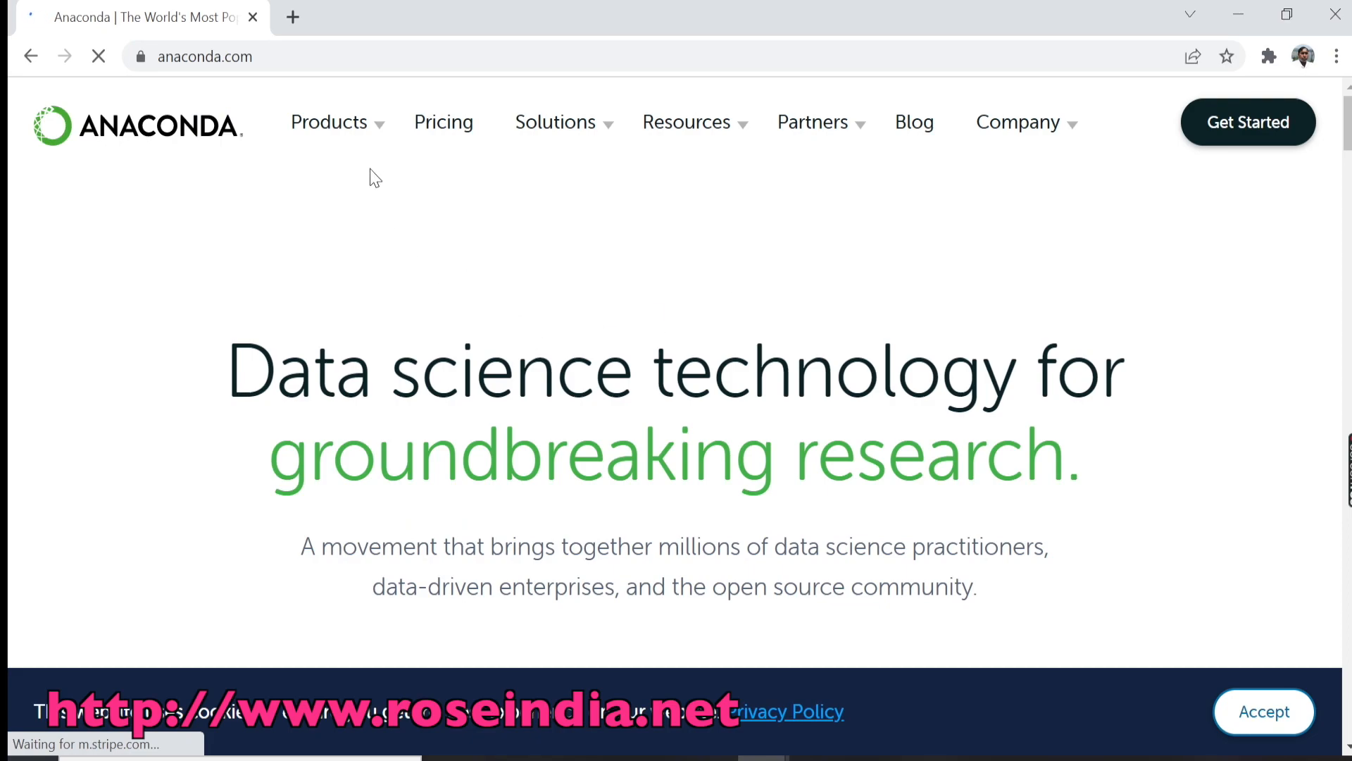
mouse_move(380, 133)
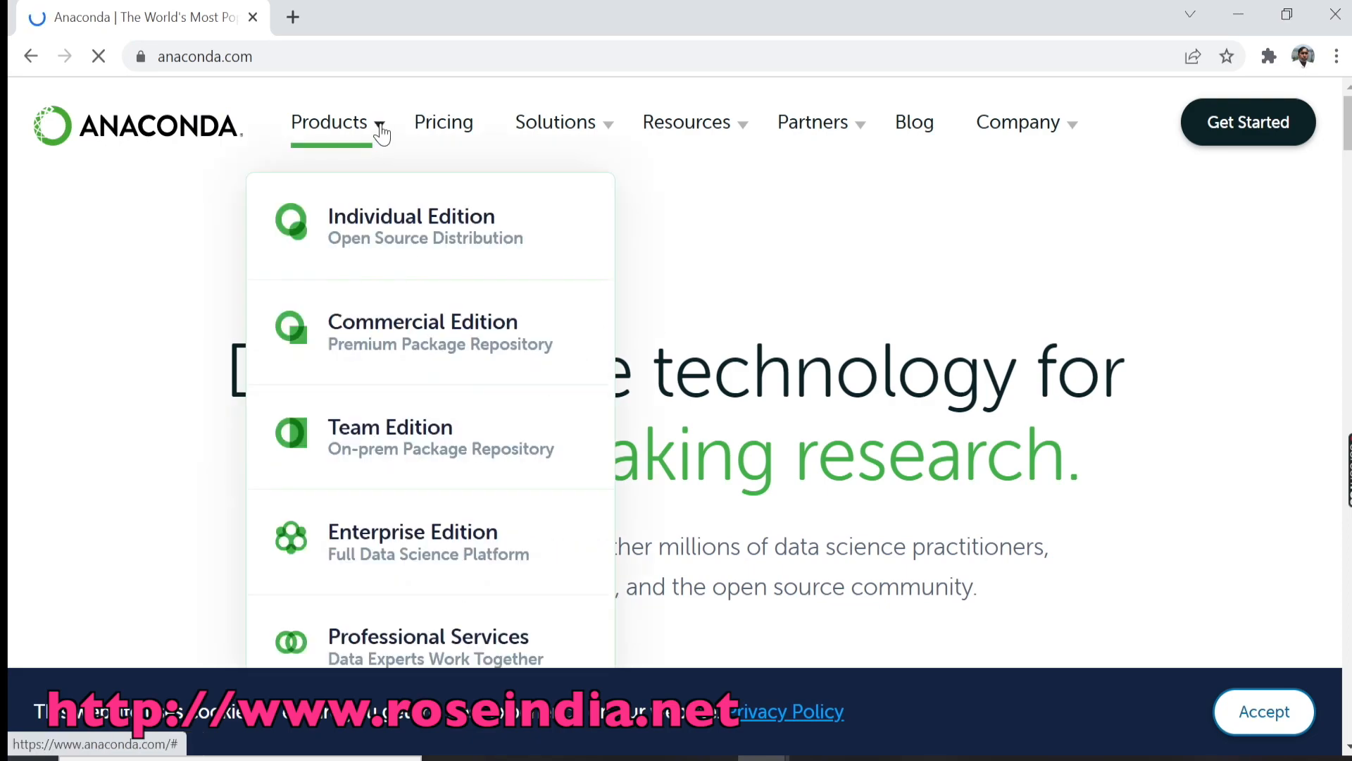
click(398, 236)
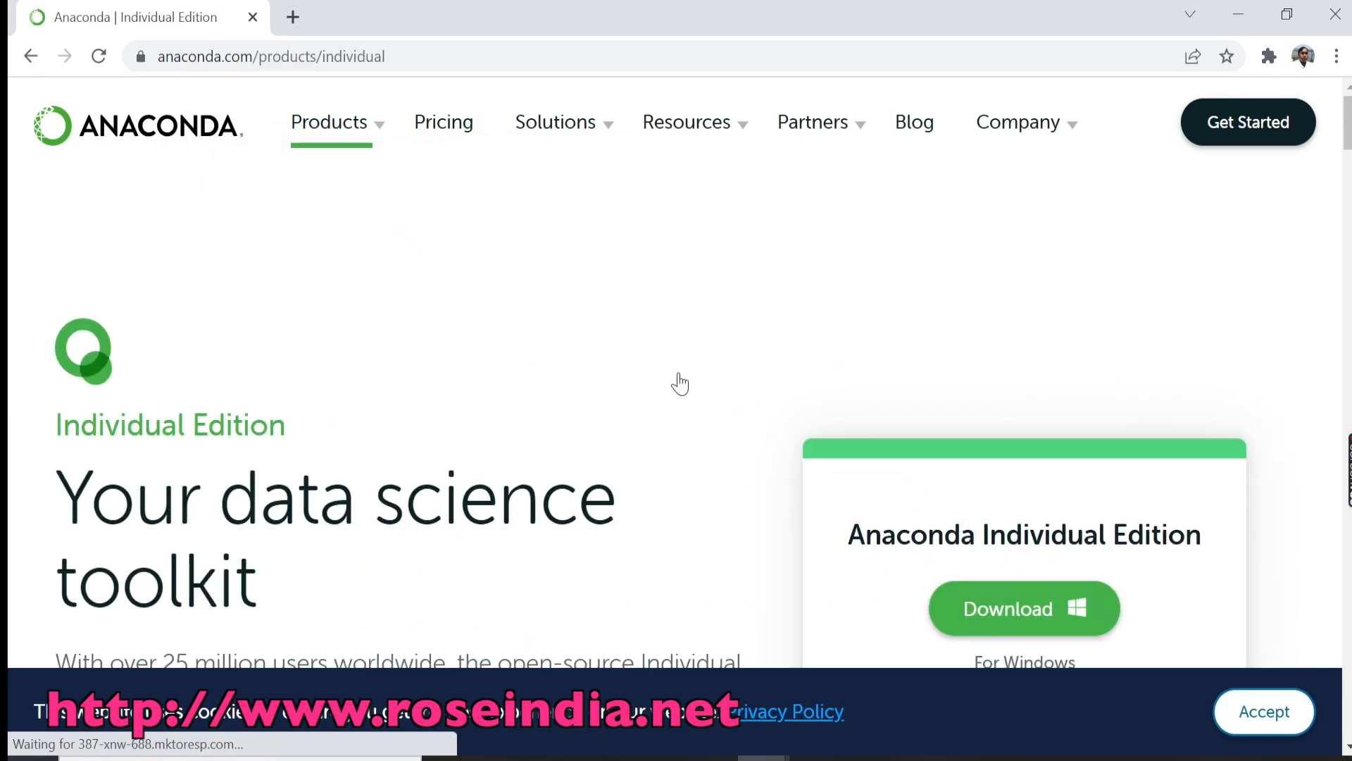
Step: Download the Windows installer for Anaconda Individual Edition and launch Anaconda3-2021.11-Windows-x86_64.exe, bringing its setup window forward
scroll(678, 383, down, 3)
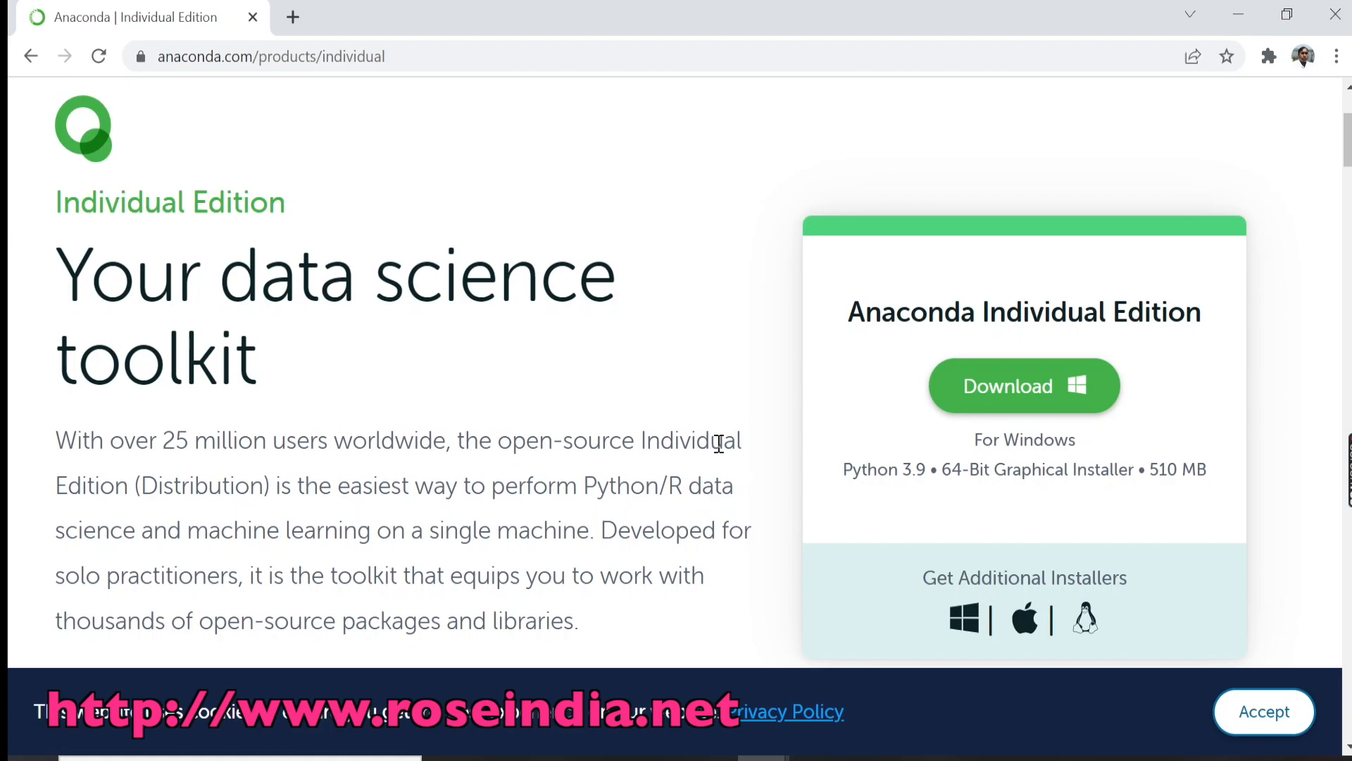
click(1019, 391)
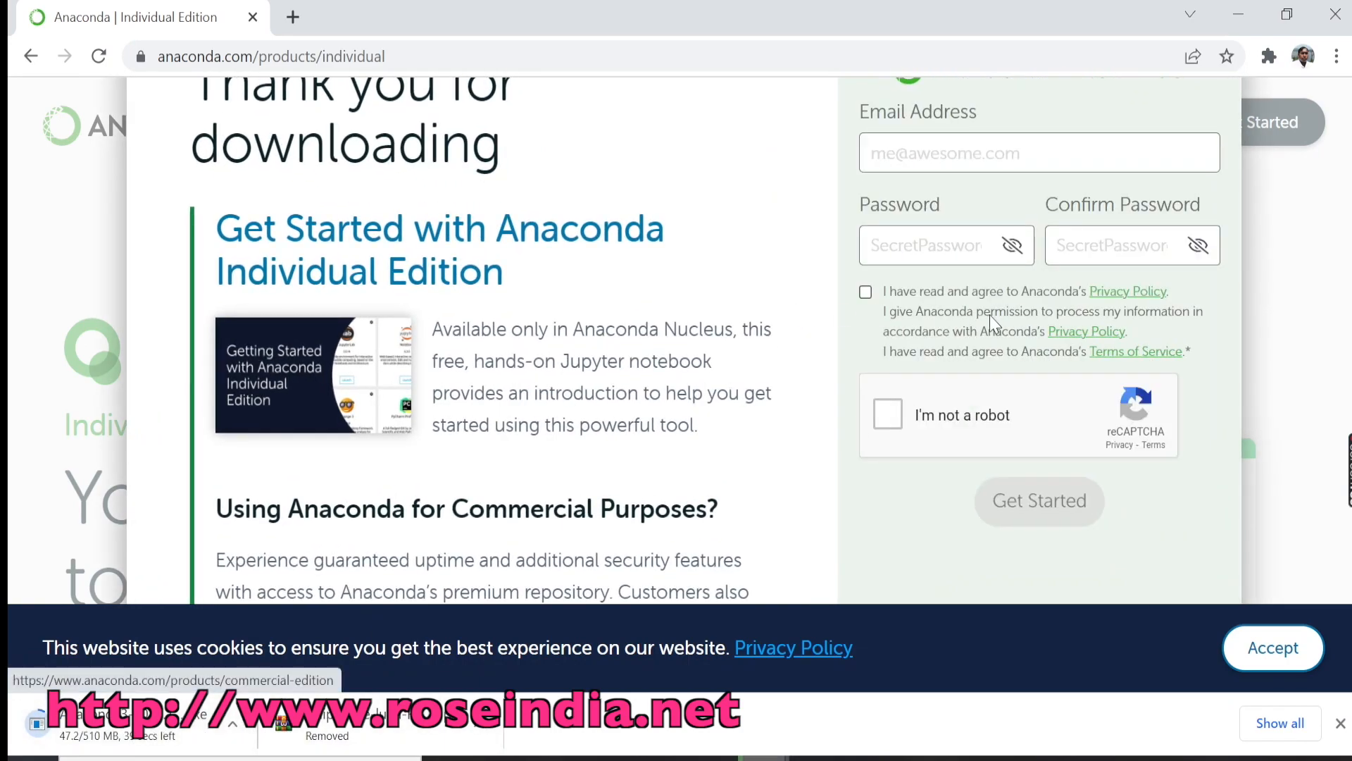
key(ctrl+j)
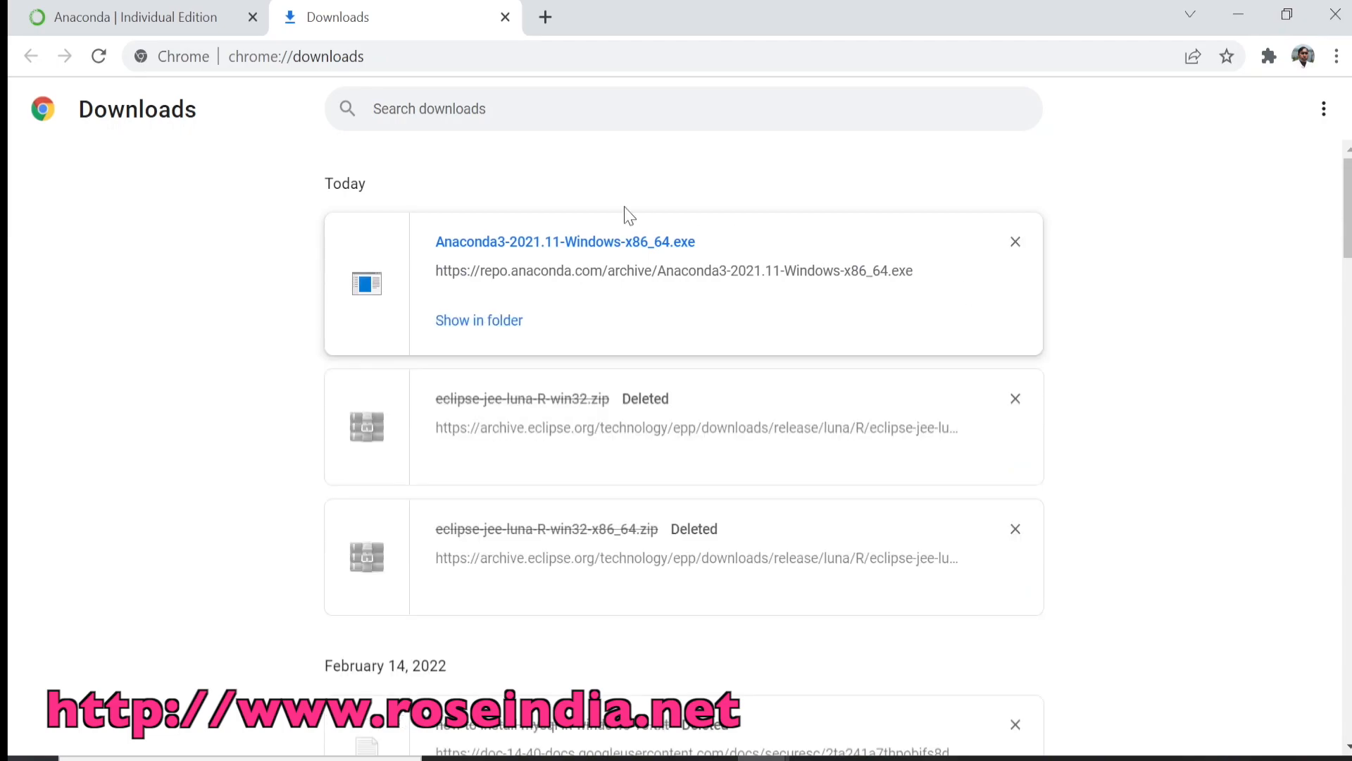
click(575, 248)
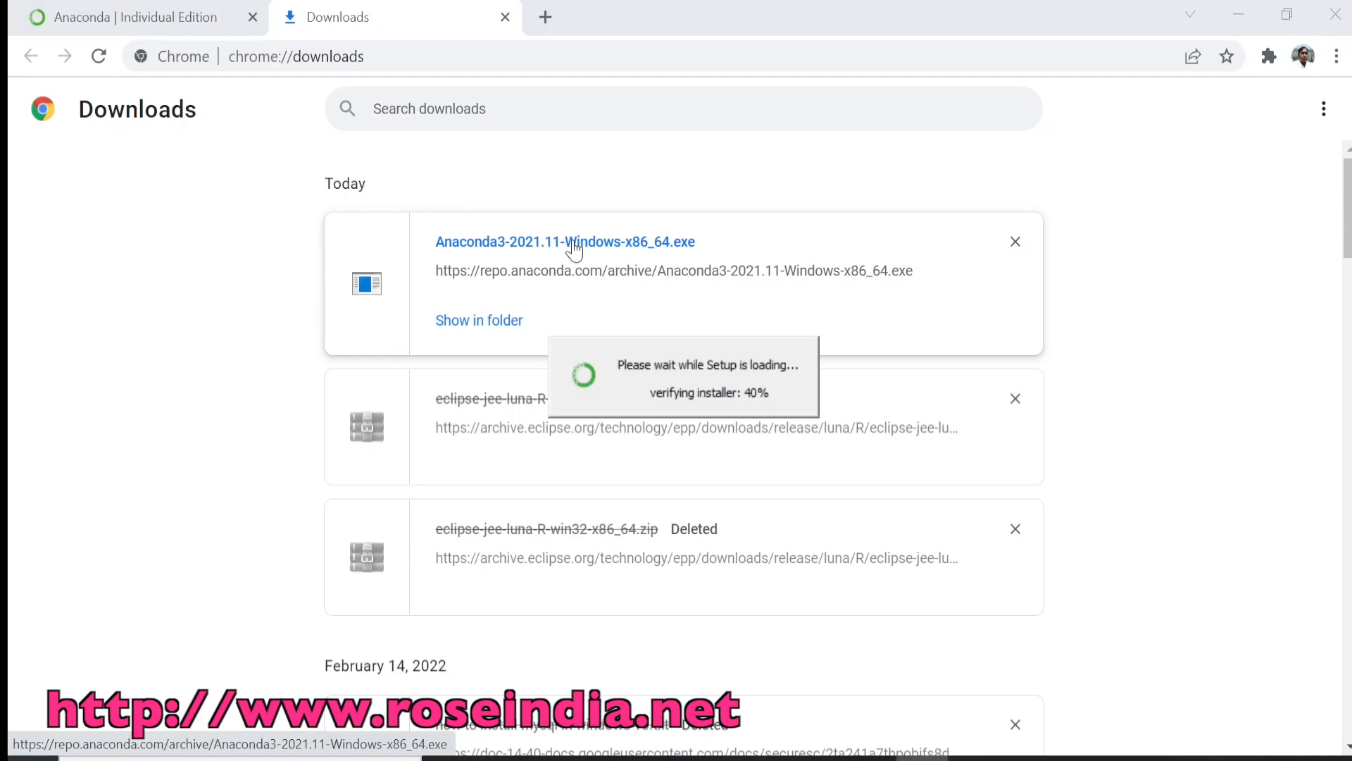
click(127, 28)
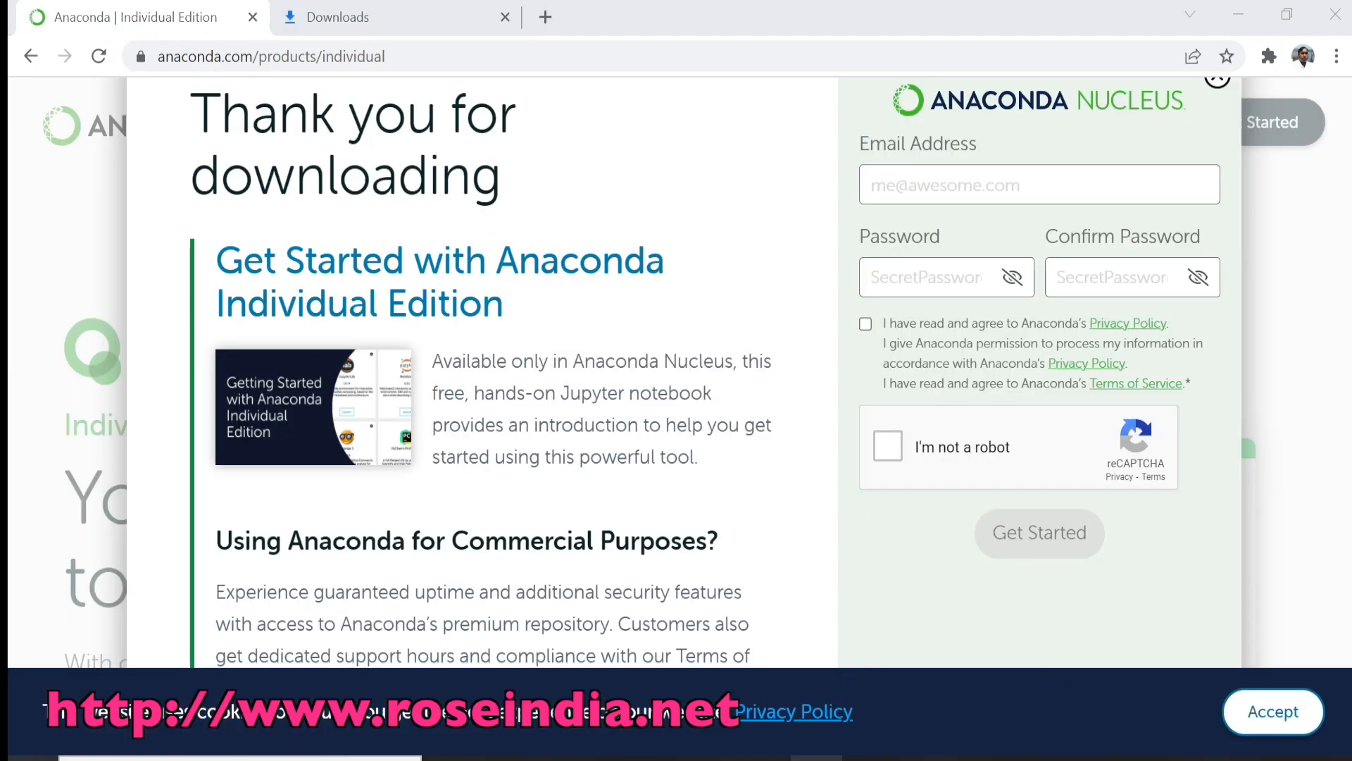
click(817, 757)
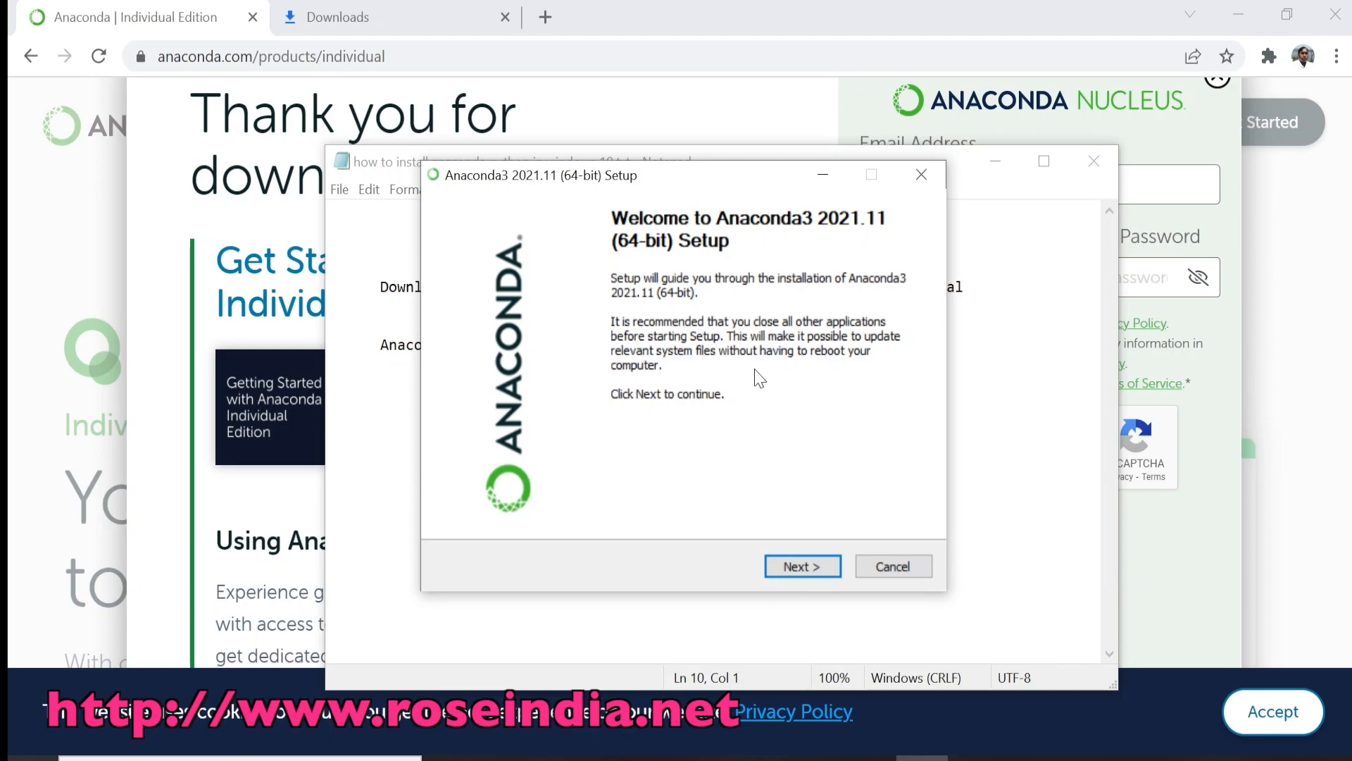
Step: Accept the Anaconda3 license and start installing for Just Me, with the default destination folder and advanced options
click(801, 565)
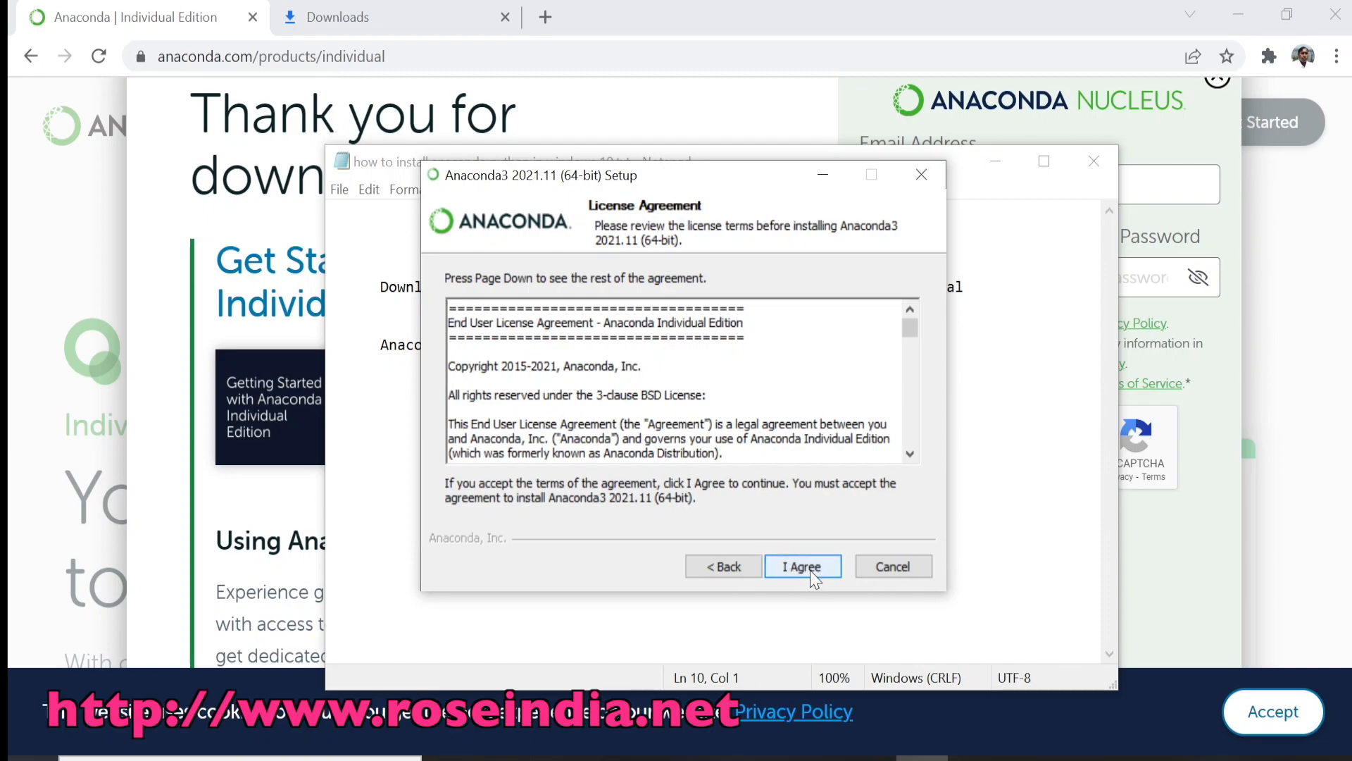
click(805, 567)
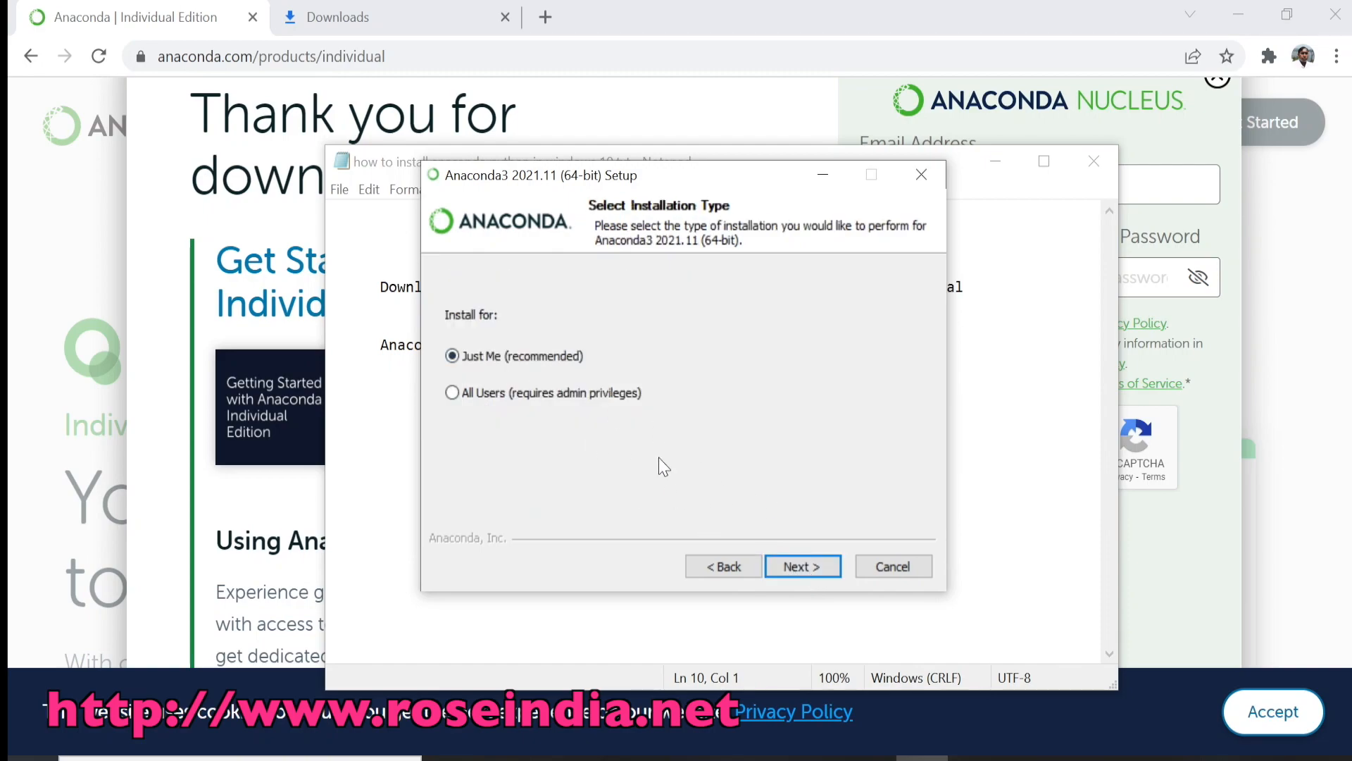
click(796, 568)
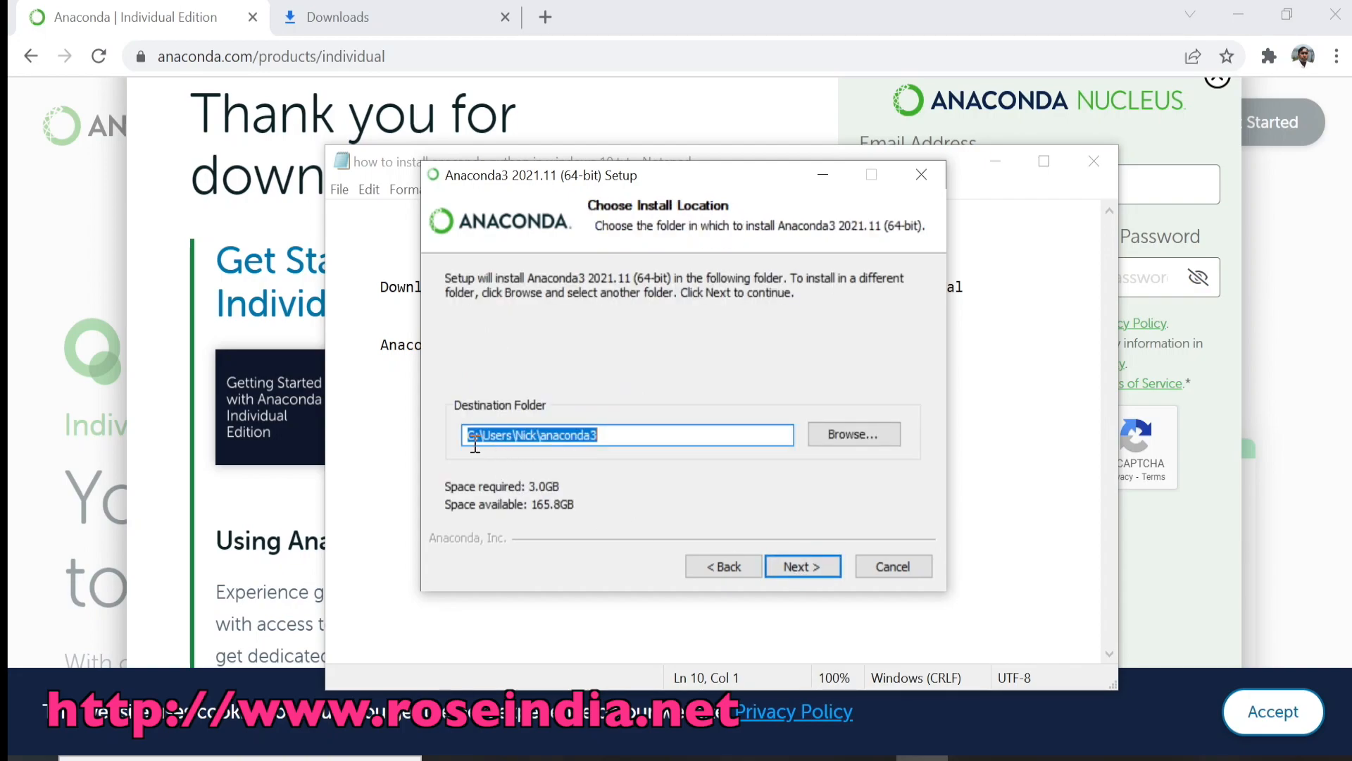
click(804, 572)
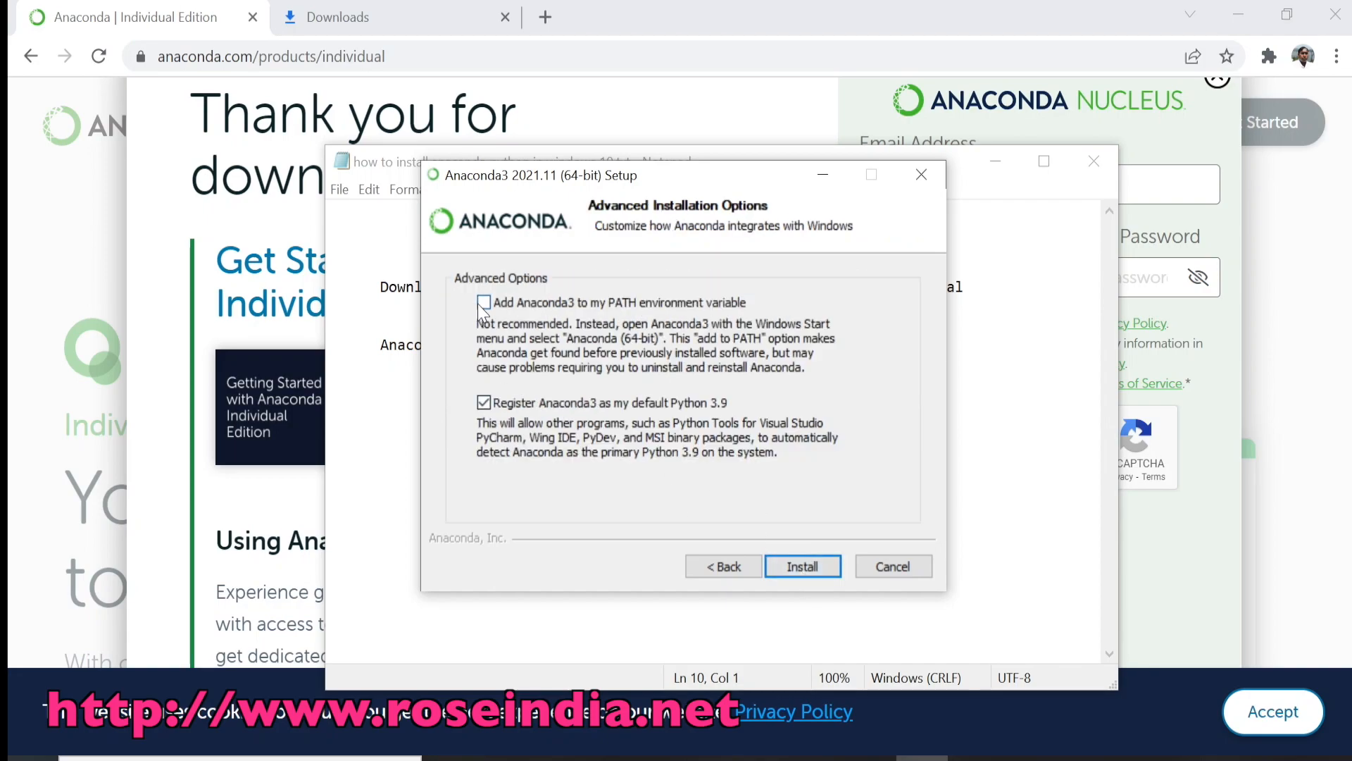
click(810, 567)
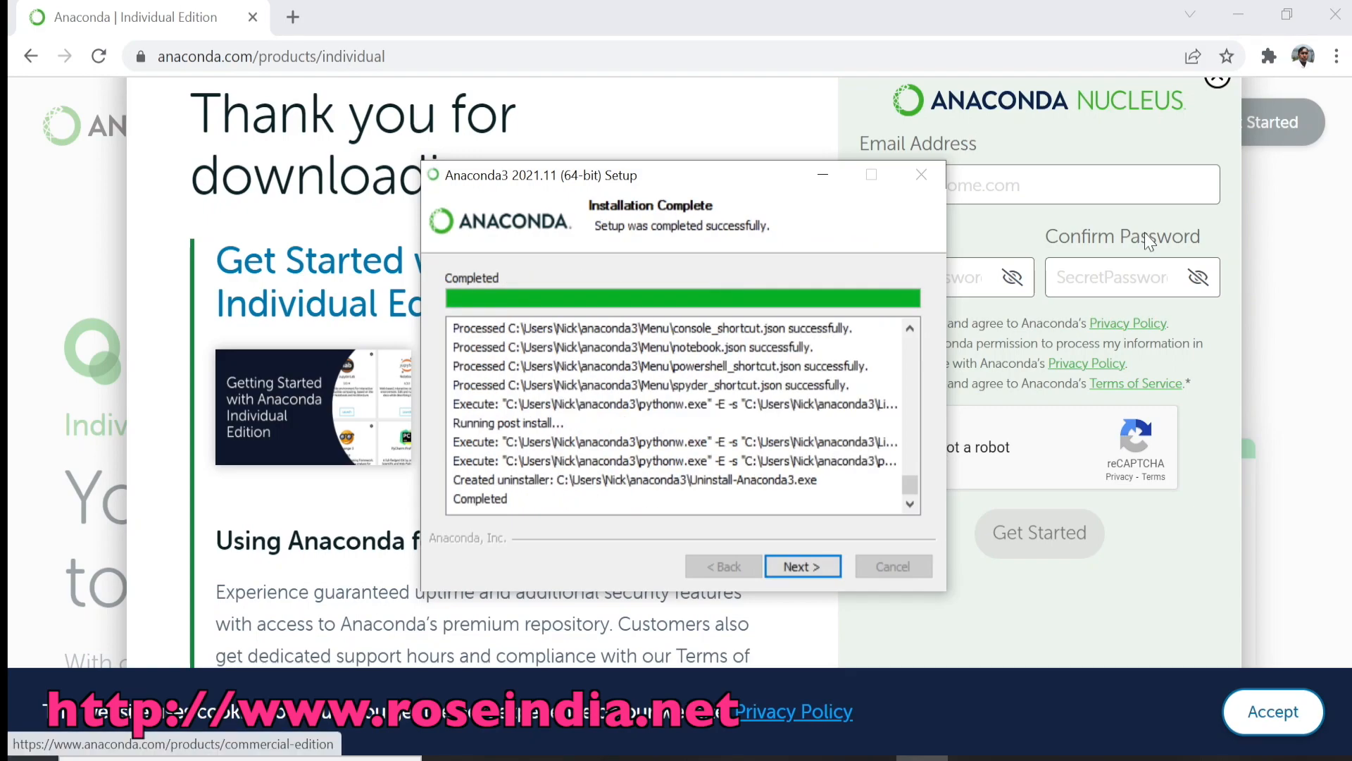
Step: Complete the Anaconda3 setup wizard, leaving the Individual Edition Tutorial and Getting Started with Anaconda options ticked
click(806, 565)
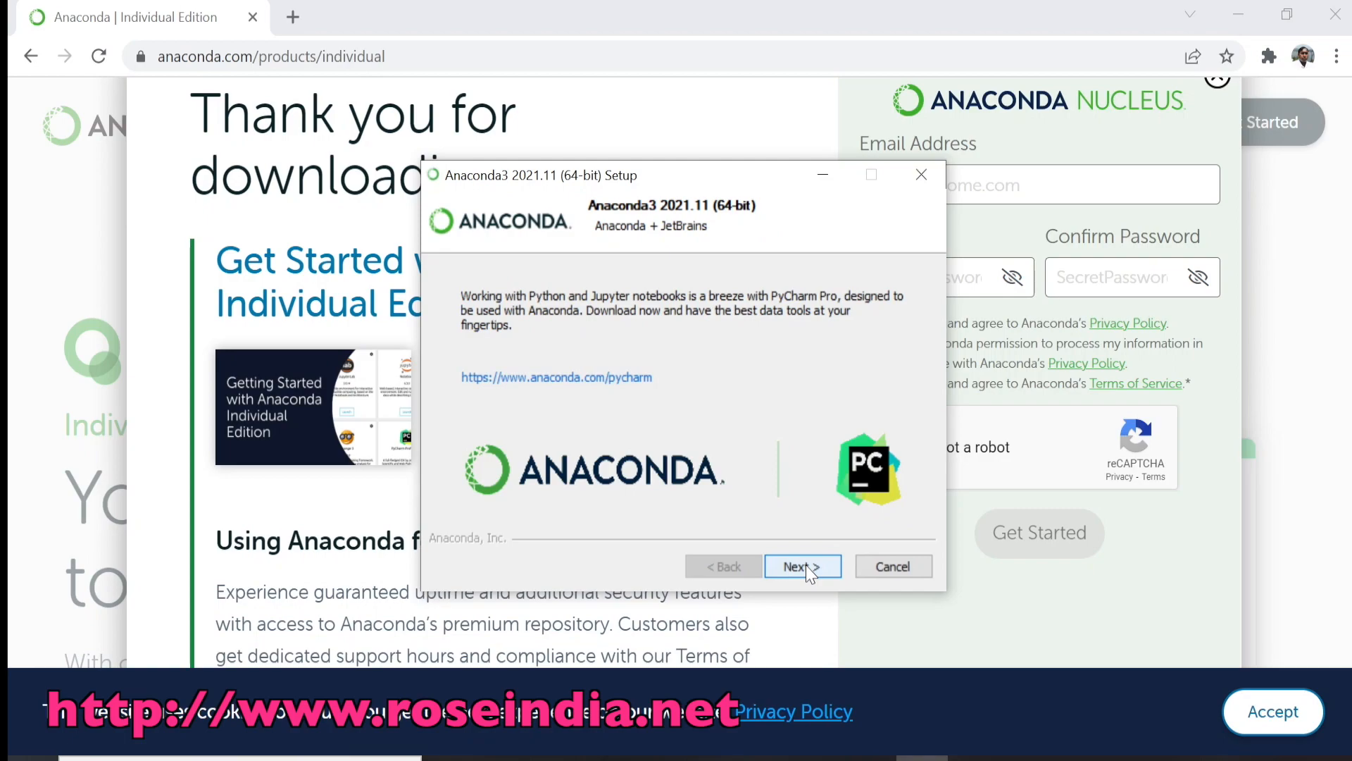
click(806, 565)
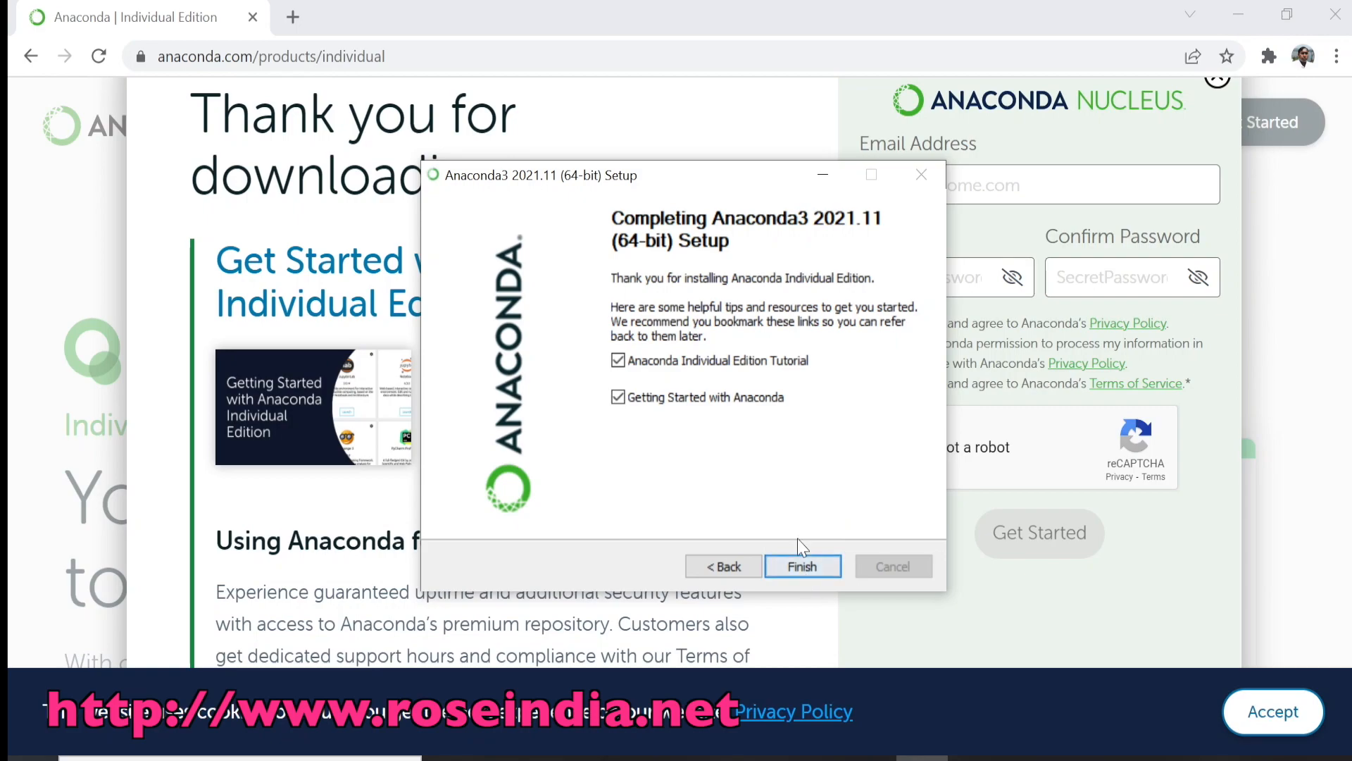
key(Return)
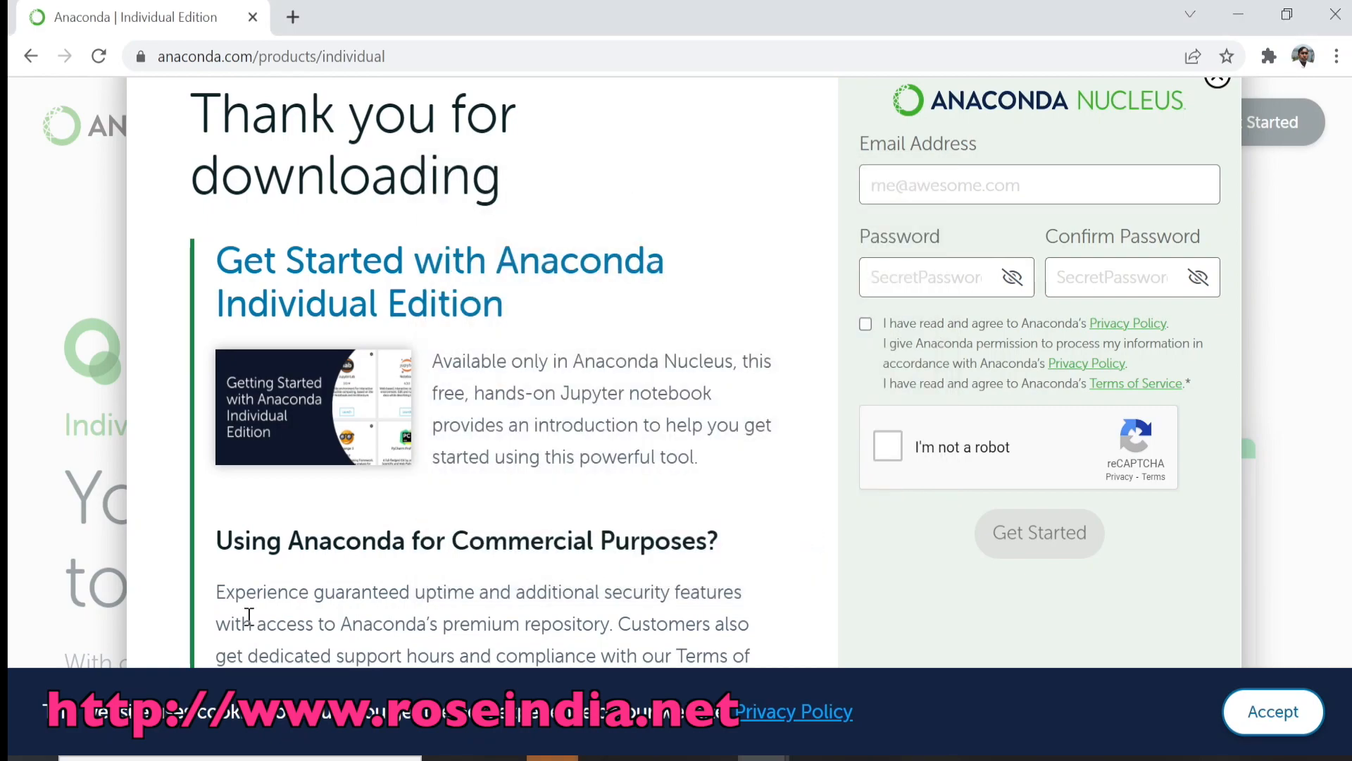
Step: Search Windows for "anacon" and open Anaconda Prompt (anaconda3)
click(141, 758)
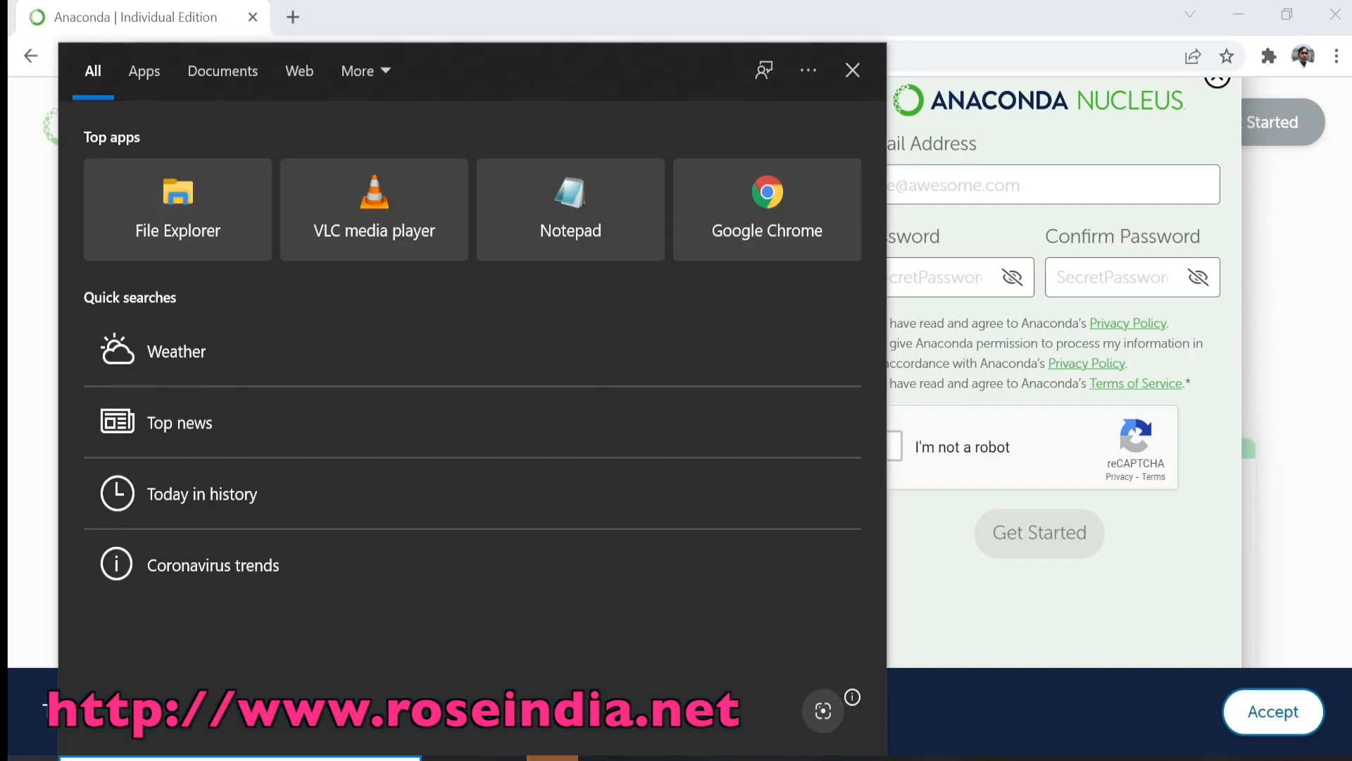
text(anacon)
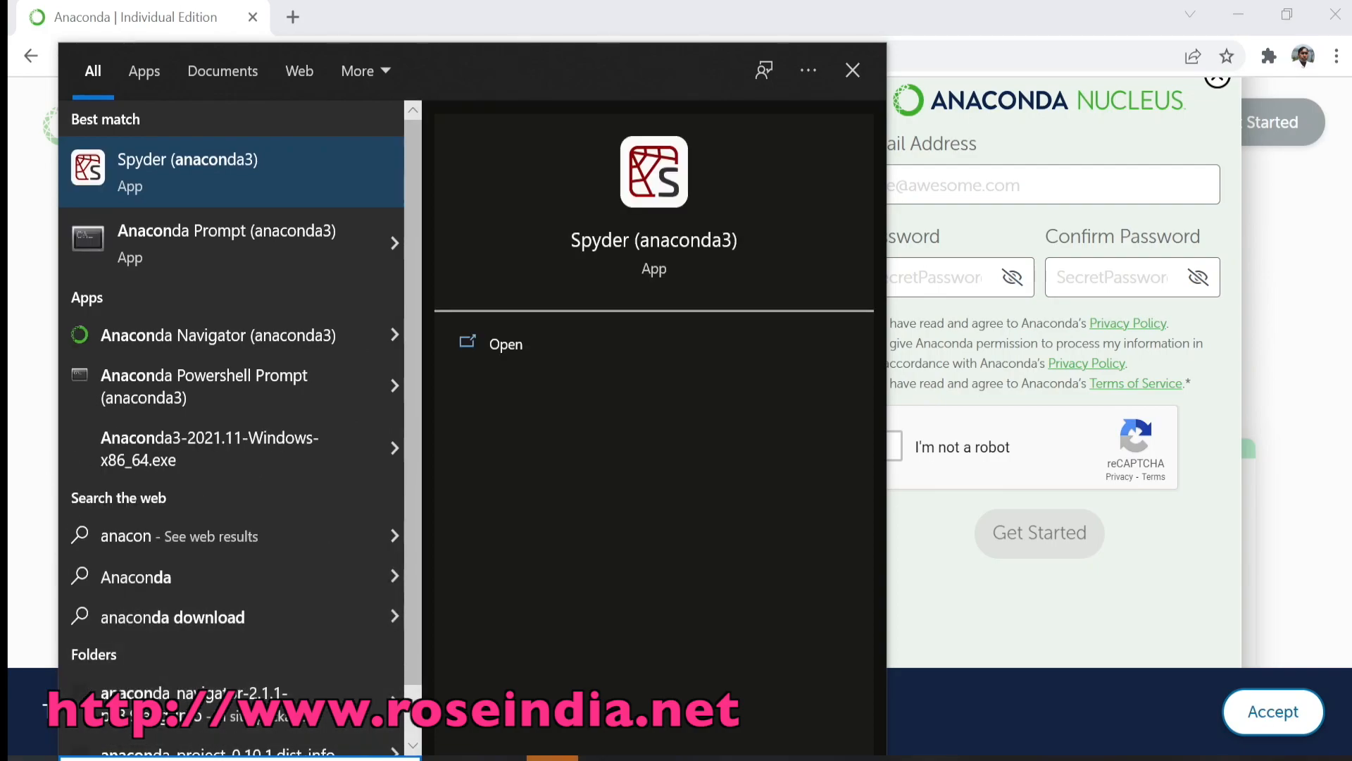
click(152, 239)
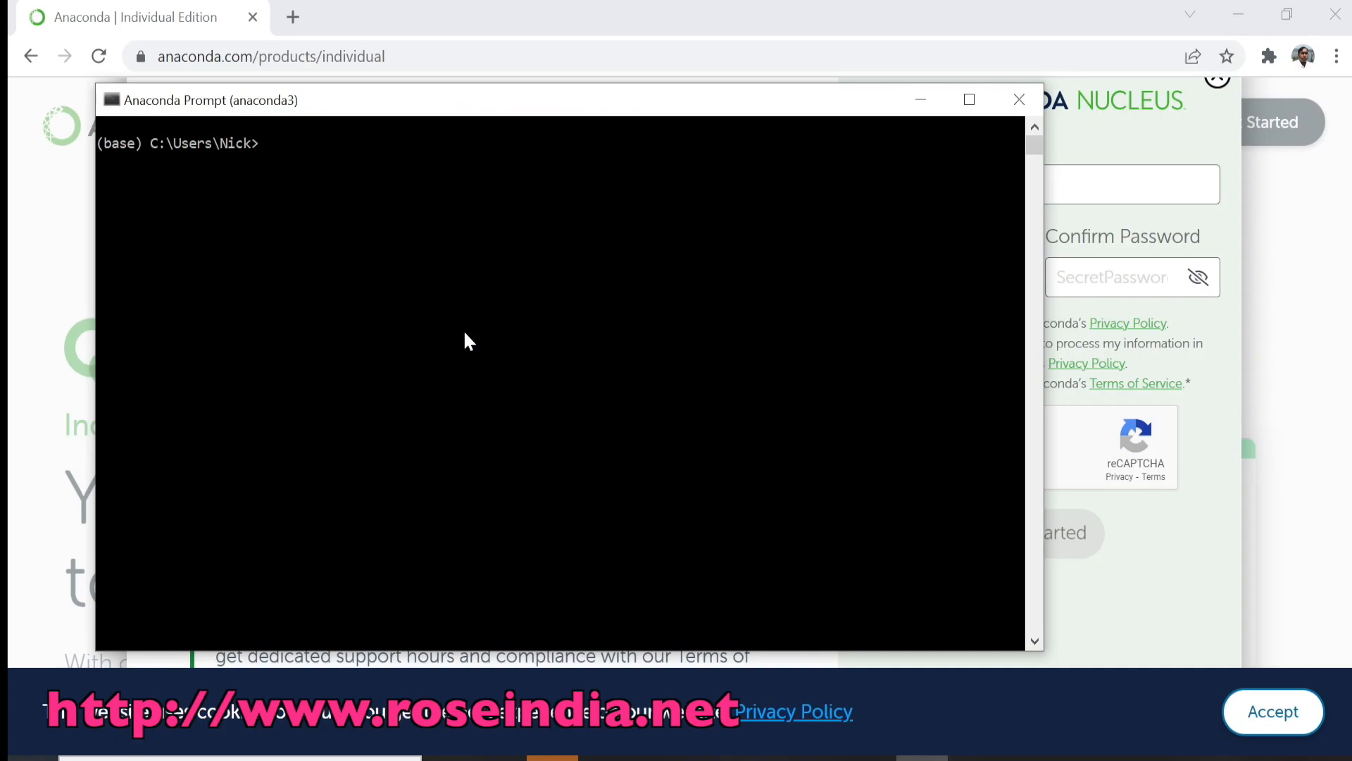
Step: Try to check the installed Python version with the command python -version
text(python -version)
key(Return)
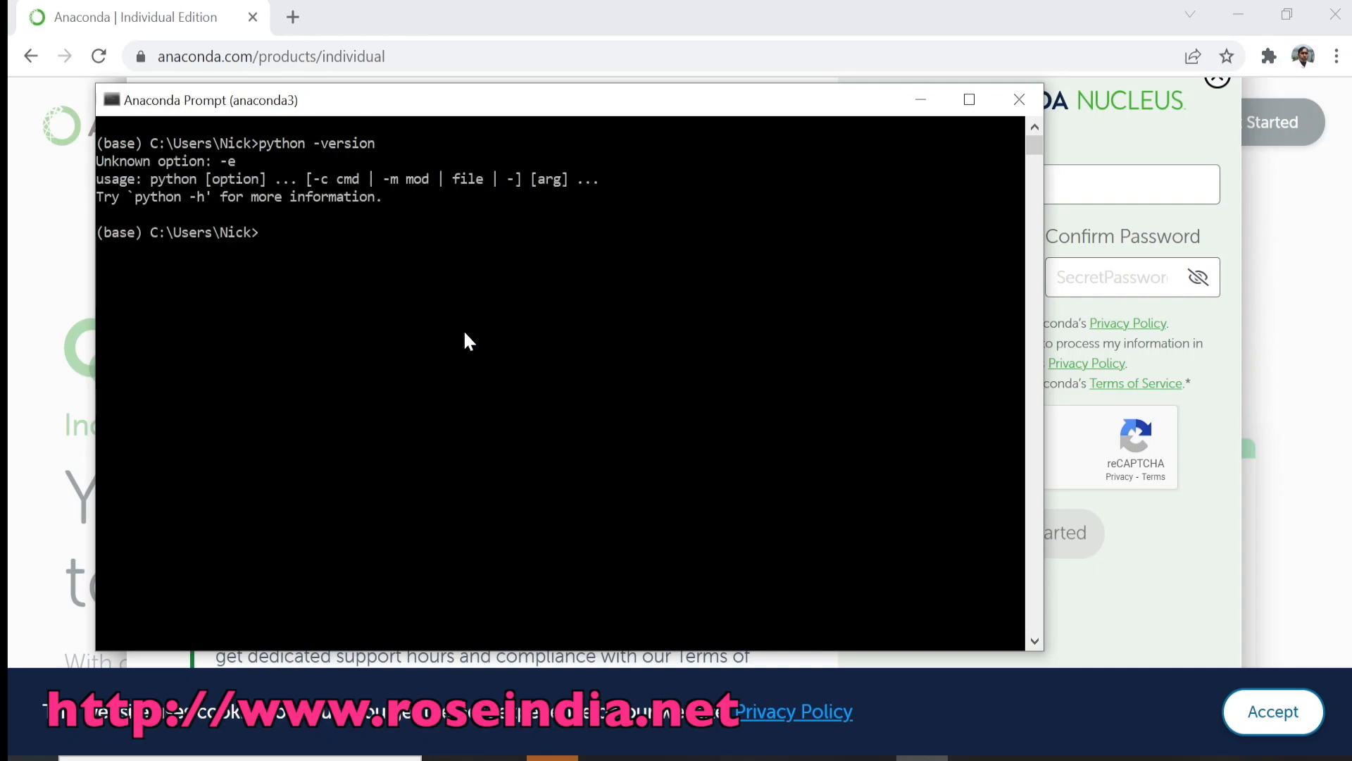
Step: Correct the previous command to python --version and run it to check the Python version
key(Up)
key(Left)
key(Left)
key(Left)
key(Left)
text(-)
key(Return)
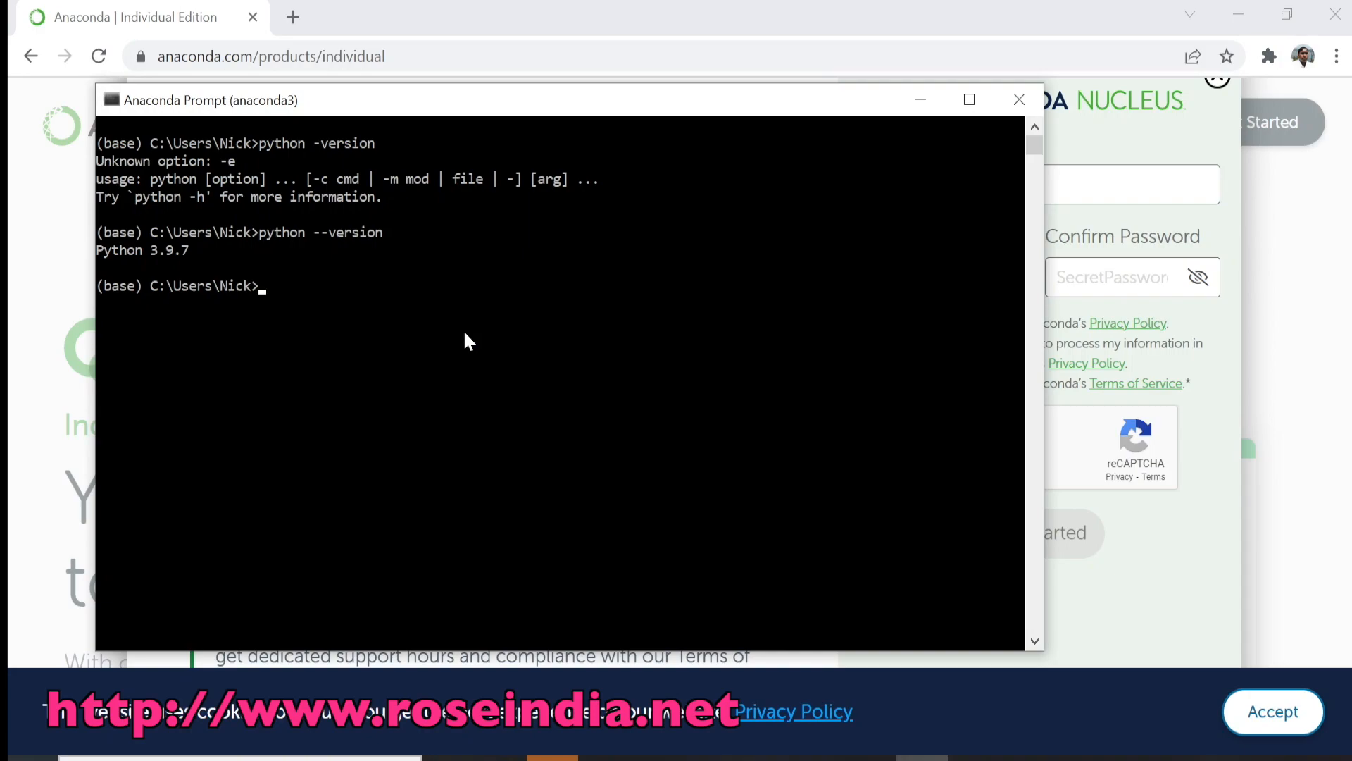
Step: Start the interactive Python interpreter with the command python
text(pyrhon)
key(BackSpace)
key(BackSpace)
key(BackSpace)
key(BackSpace)
text(thon)
key(Return)
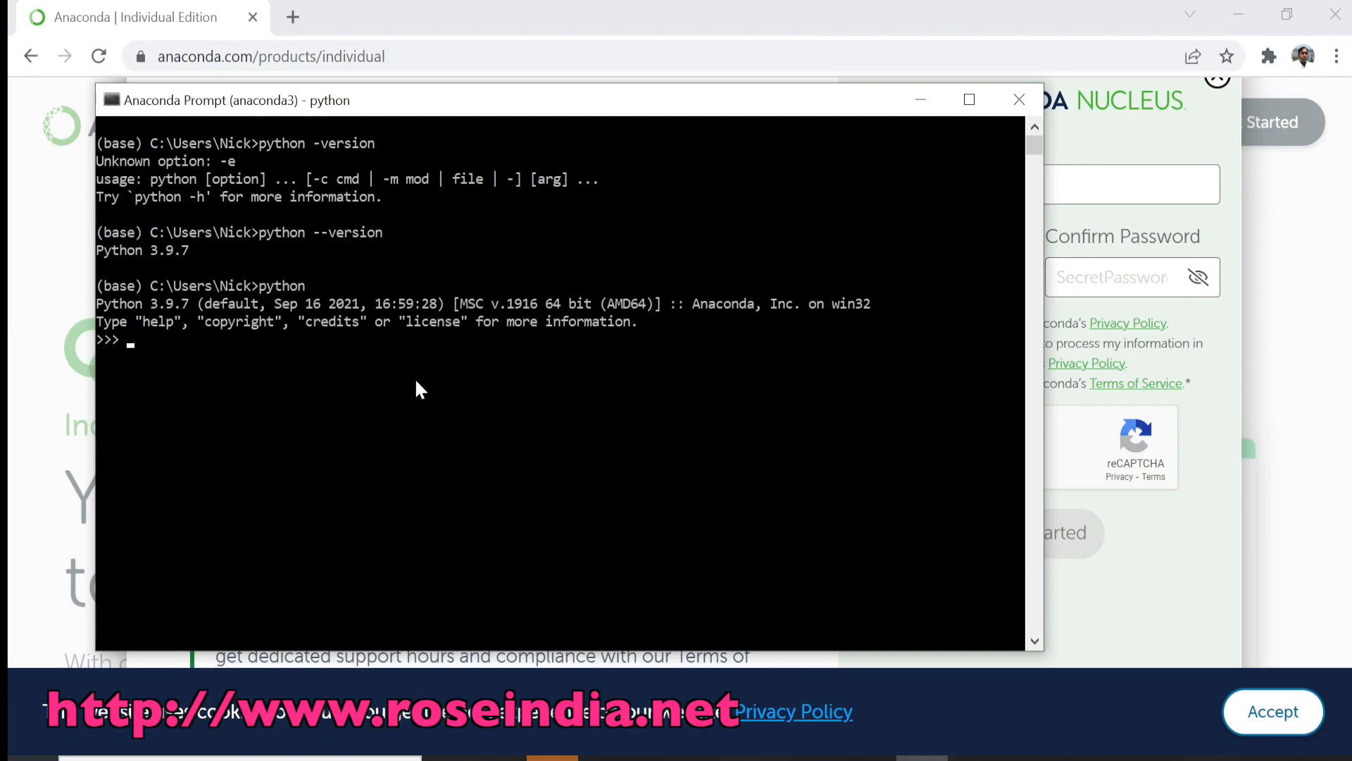
Step: Run print("hello world") in the Python interpreter
text(pri)
text(nt()
text(""))
text(hello w)
text(orld)
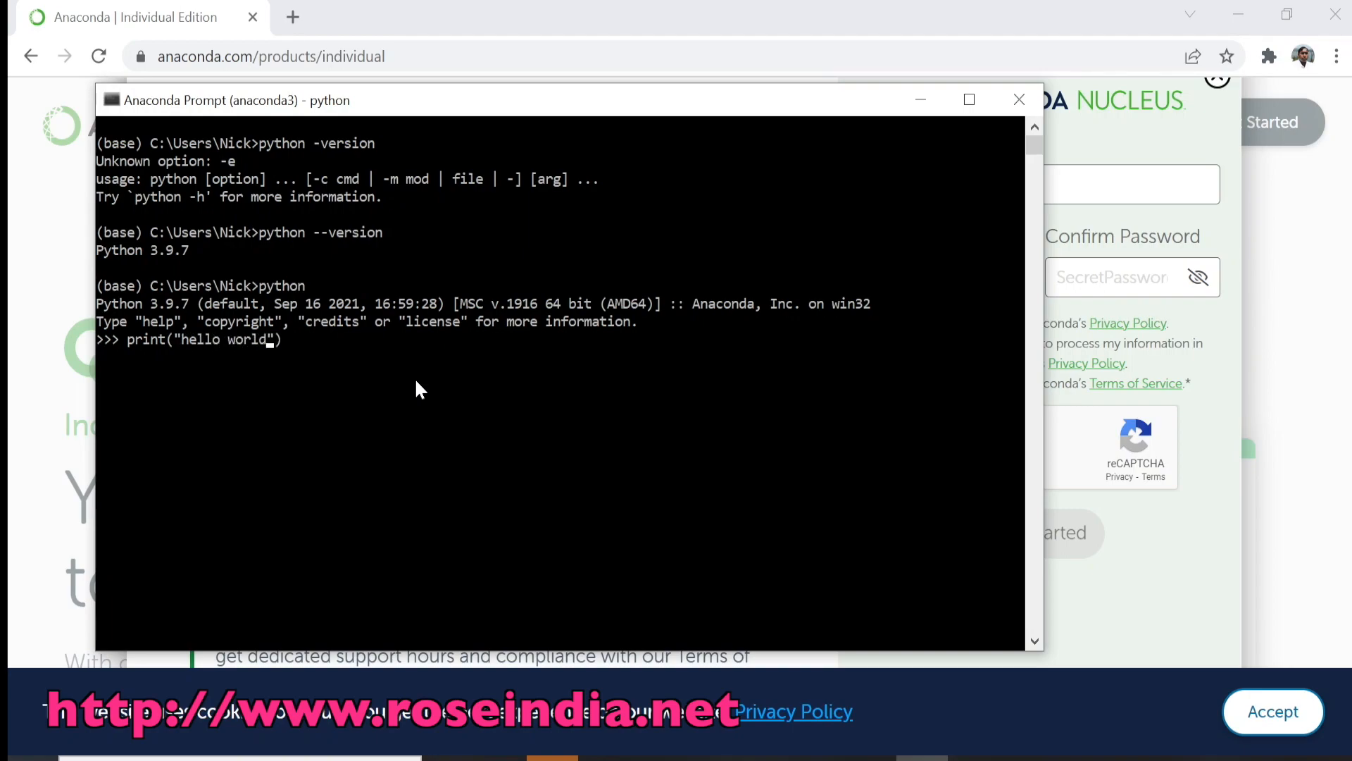
key(Return)
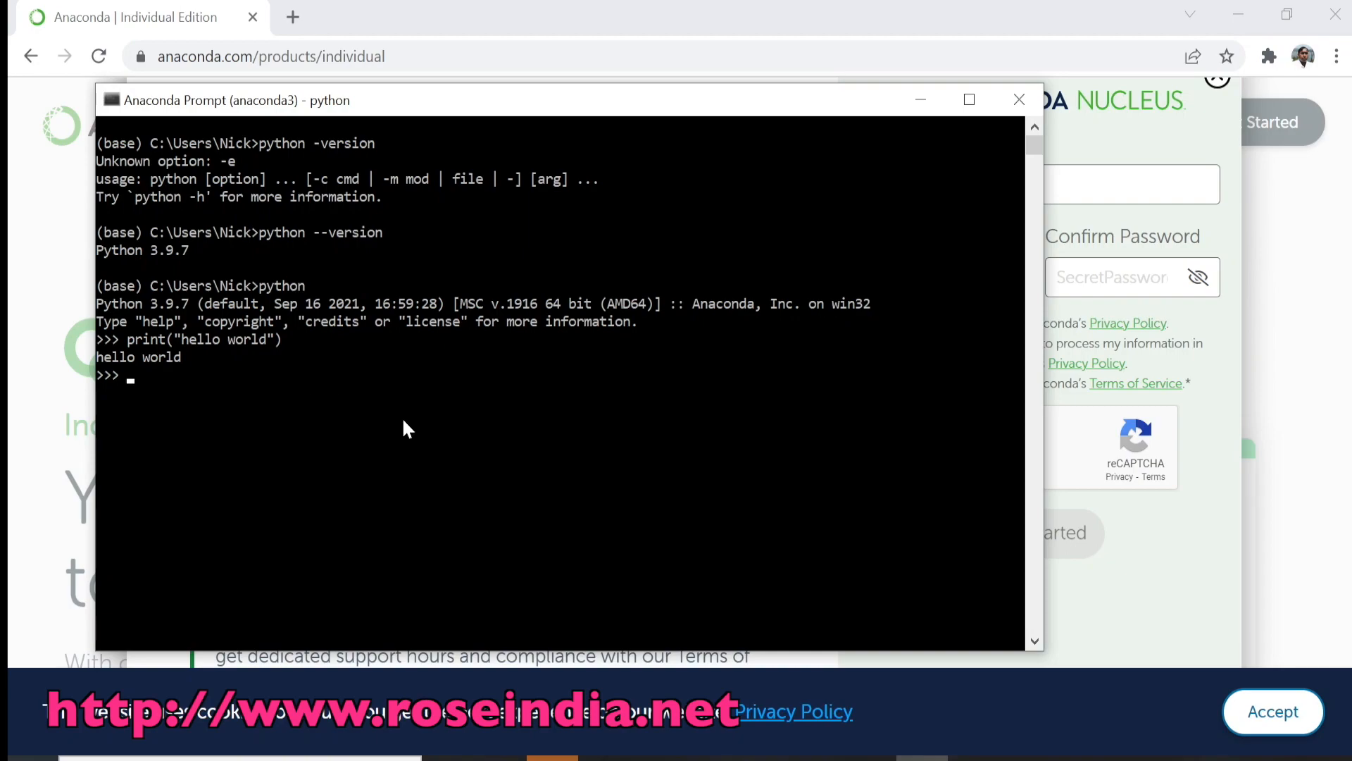